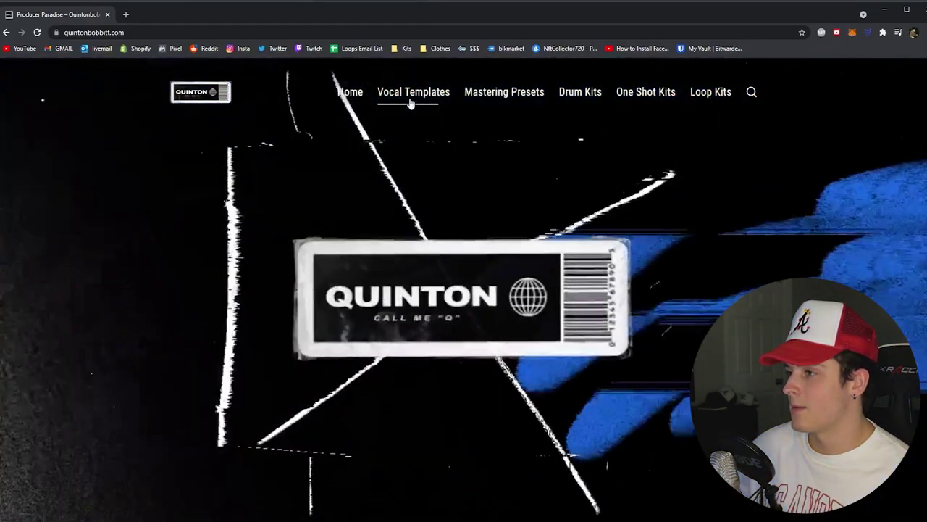
Step: On quintonbobbitt.com, view the Default Vocal Mixing Template listing, then return to the Vocal Templates grid
{"action": "left_click", "coordinate": [406, 92]}
{"action": "scroll", "coordinate": [219, 246], "scroll_direction": "down", "scroll_amount": 9}
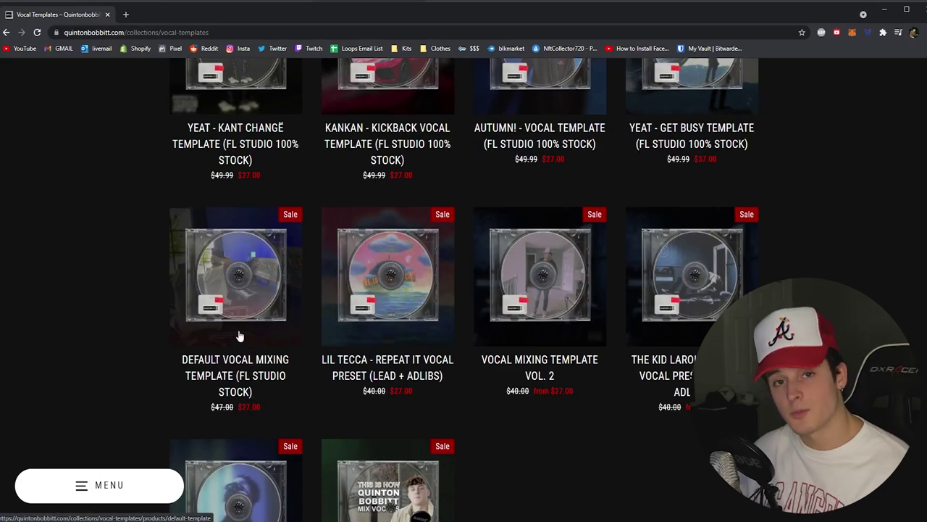
{"action": "left_click", "coordinate": [233, 371]}
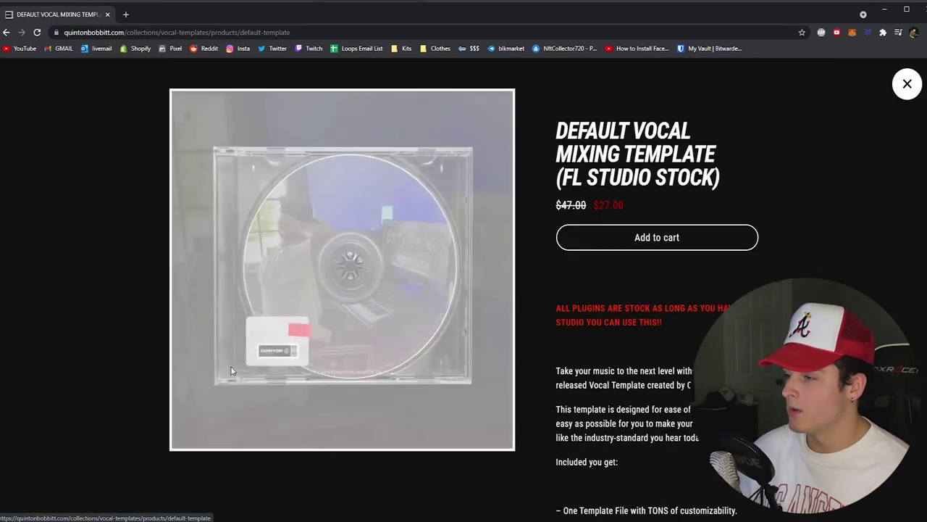
{"action": "scroll", "coordinate": [463, 289], "scroll_direction": "down", "scroll_amount": 1}
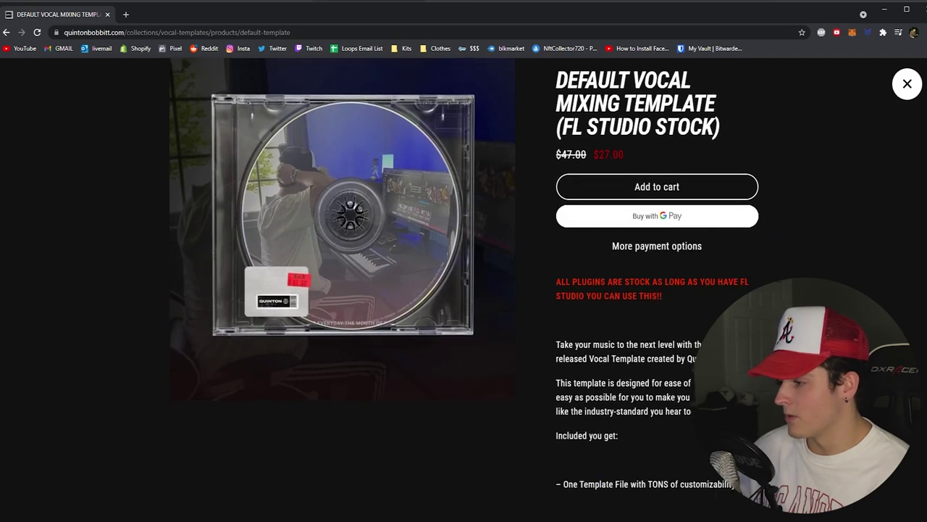
{"action": "key", "text": "Escape"}
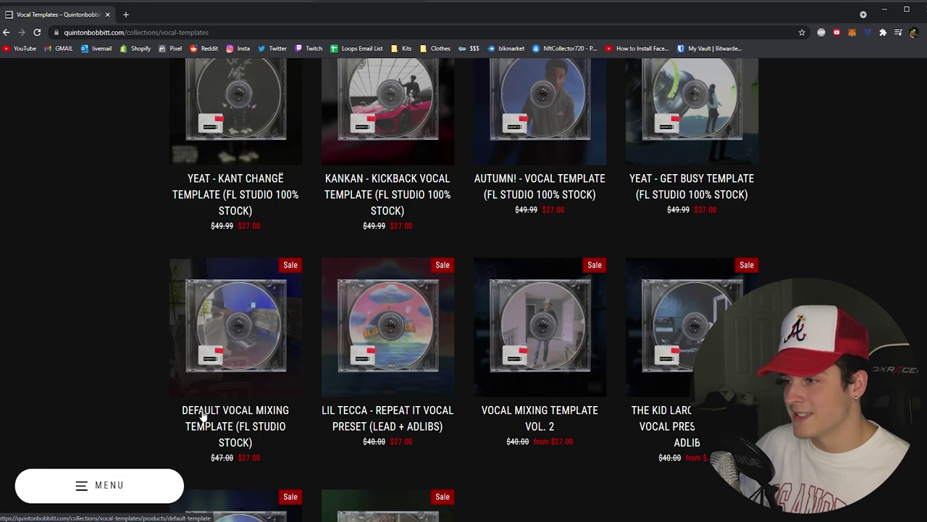
{"action": "scroll", "coordinate": [208, 424], "scroll_direction": "up", "scroll_amount": 1}
{"action": "scroll", "coordinate": [235, 289], "scroll_direction": "up", "scroll_amount": 2}
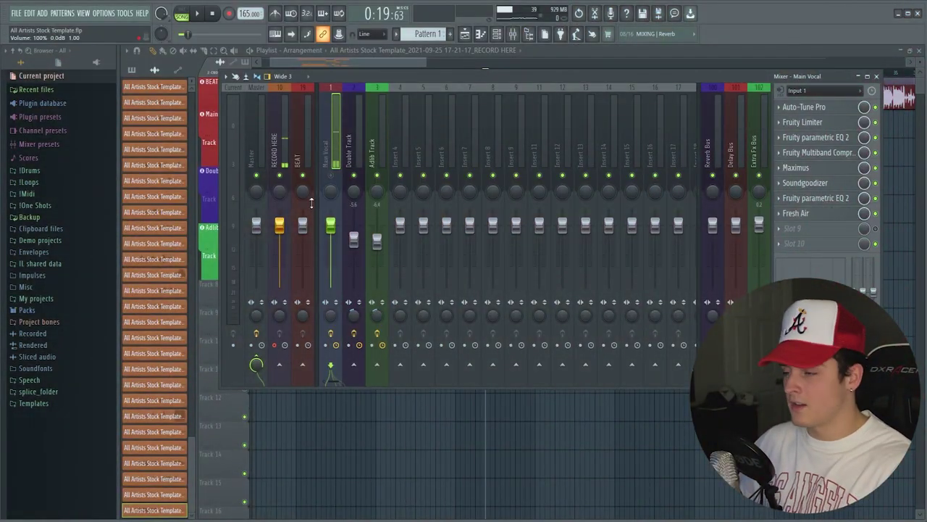
Step: Inspect the effect chains on the Main Vocal, Double Track and Adlib Track mixer inserts
{"action": "left_click_drag", "start_coordinate": [331, 152], "coordinate": [377, 149]}
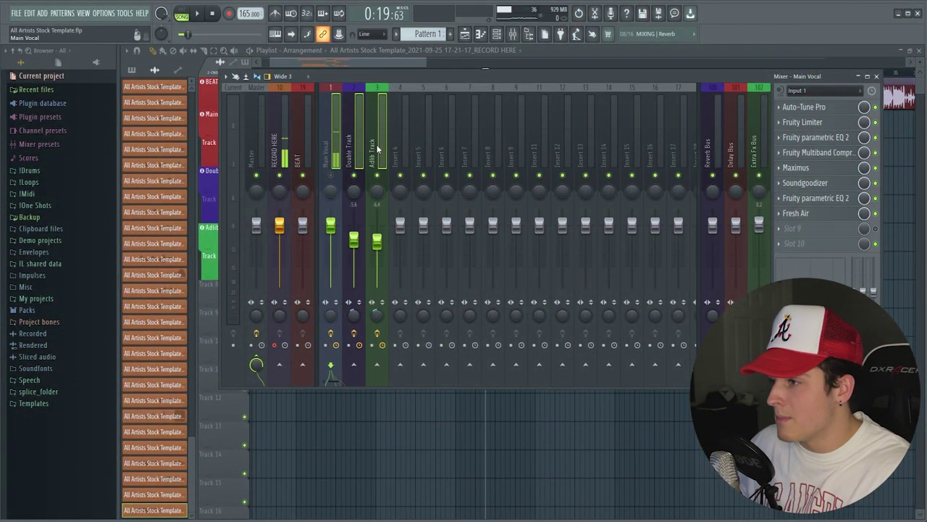
{"action": "left_click", "coordinate": [337, 157]}
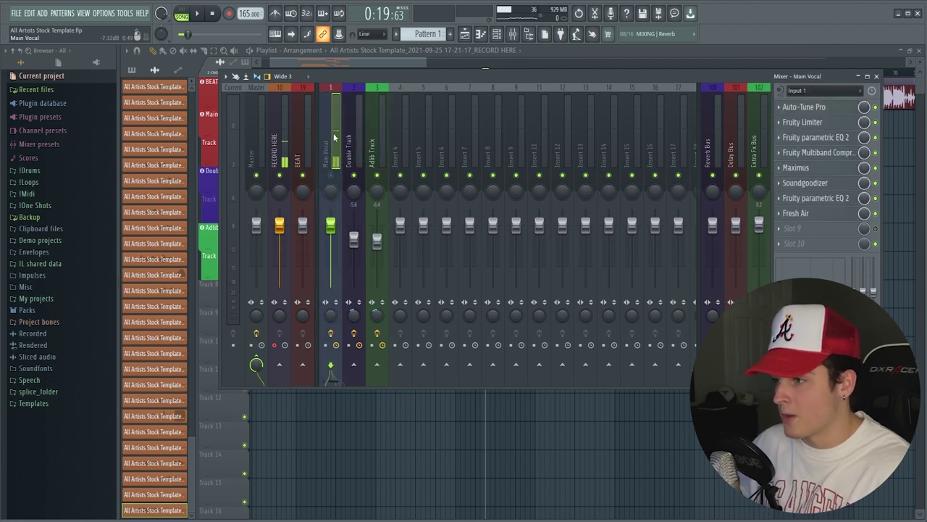
{"action": "left_click", "coordinate": [357, 159]}
{"action": "left_click", "coordinate": [374, 148]}
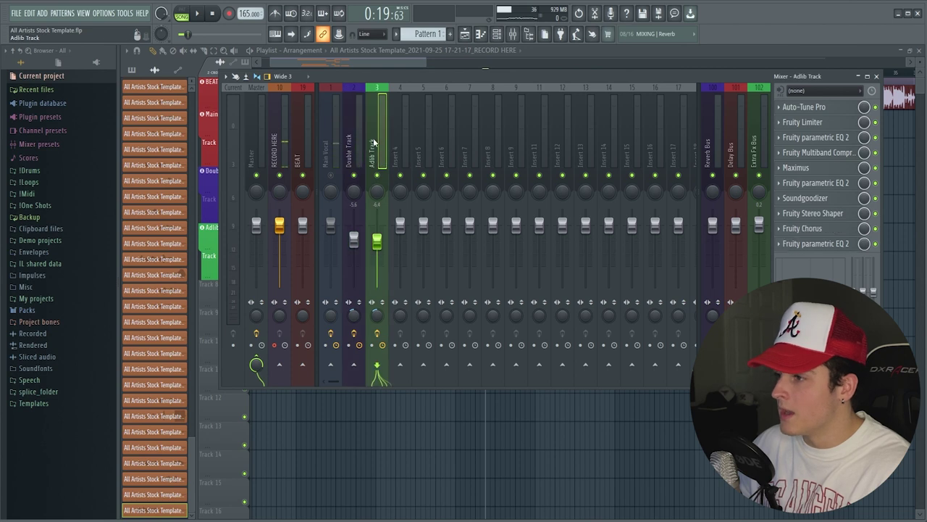
{"action": "left_click", "coordinate": [333, 147], "text": "shift"}
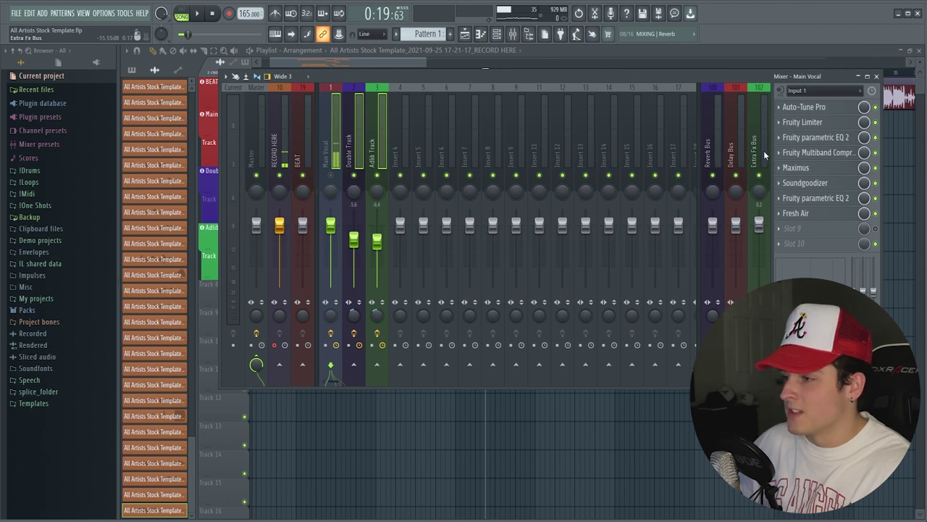
{"action": "left_click", "coordinate": [335, 158]}
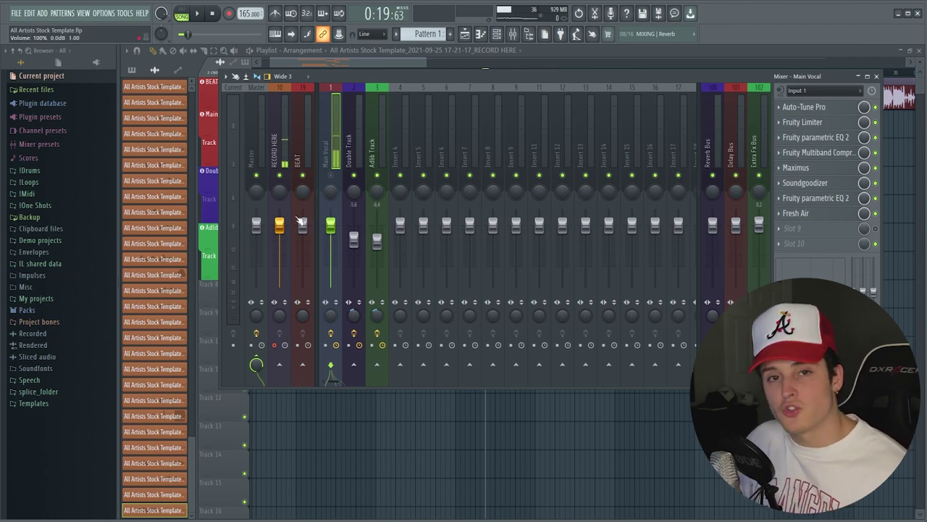
{"action": "key", "text": "Right"}
{"action": "key", "text": "Right"}
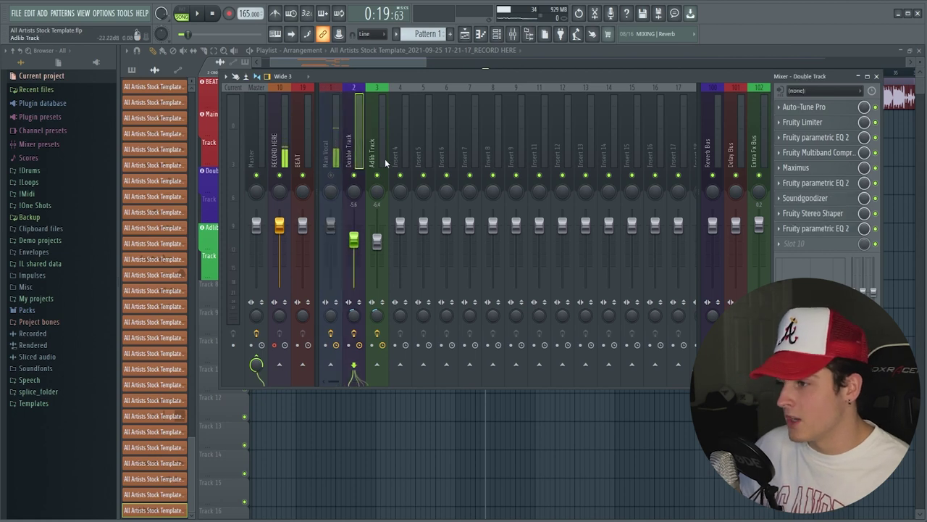
Step: Raise the Main Vocal insert's Reverb Bus send to roughly 25%
{"action": "left_click", "coordinate": [337, 165]}
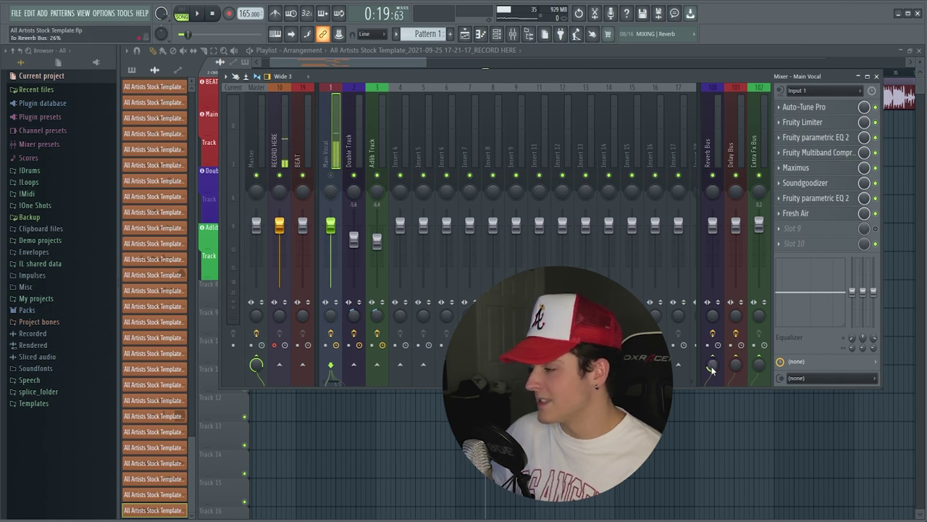
{"action": "left_click_drag", "start_coordinate": [713, 369], "coordinate": [712, 349]}
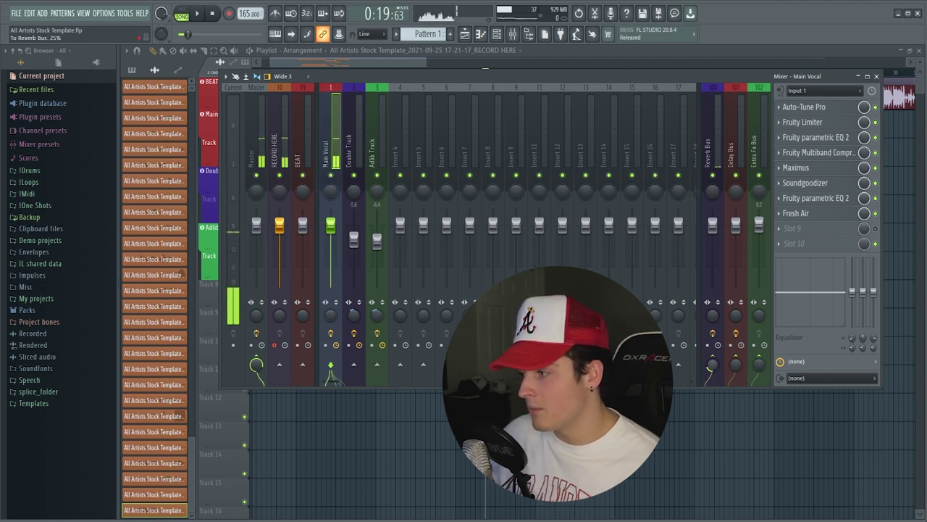
{"action": "mouse_move", "coordinate": [711, 370]}
{"action": "left_mouse_down"}
{"action": "mouse_move", "coordinate": [712, 334]}
{"action": "mouse_move", "coordinate": [709, 374]}
{"action": "left_mouse_up"}
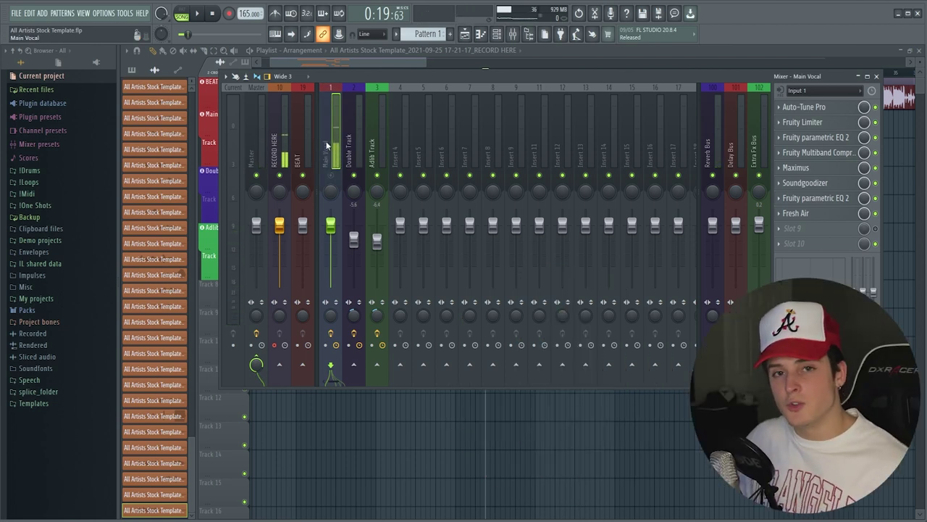
Step: Keep RECORD HERE recording from Input 1 with its Master send left off
{"action": "left_click", "coordinate": [281, 166]}
{"action": "left_click", "coordinate": [811, 93]}
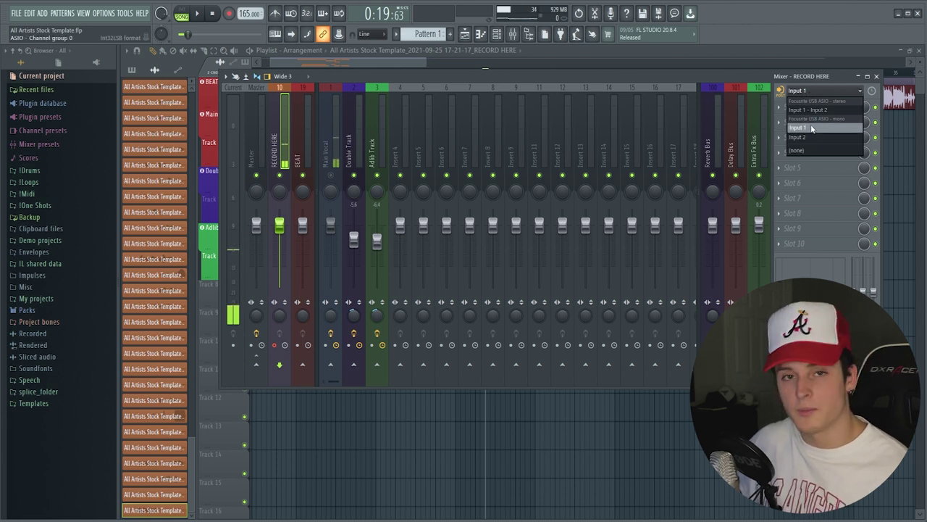
{"action": "left_click", "coordinate": [806, 100]}
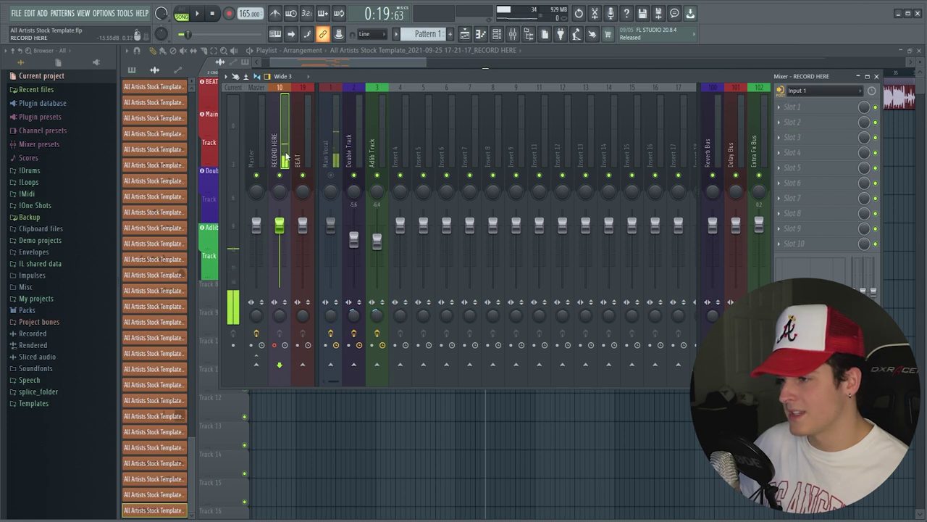
{"action": "left_click", "coordinate": [256, 370]}
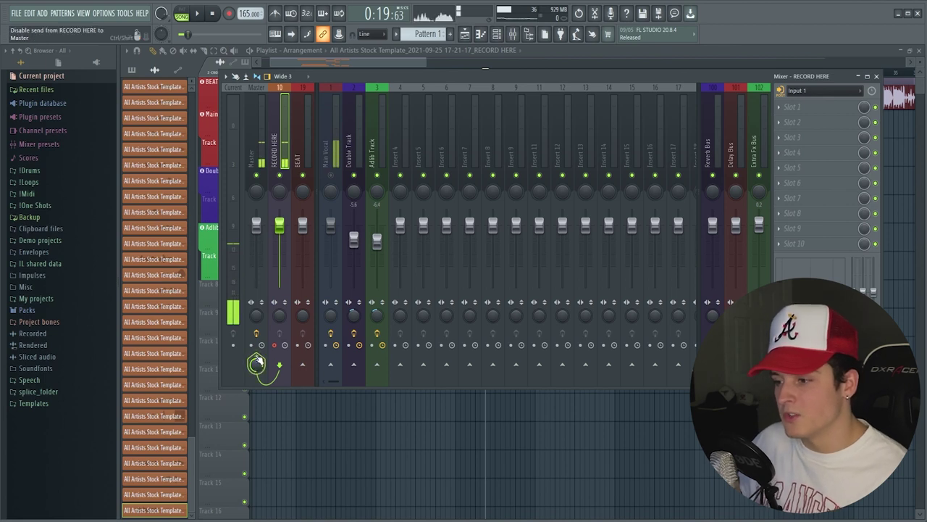
{"action": "left_click", "coordinate": [256, 362]}
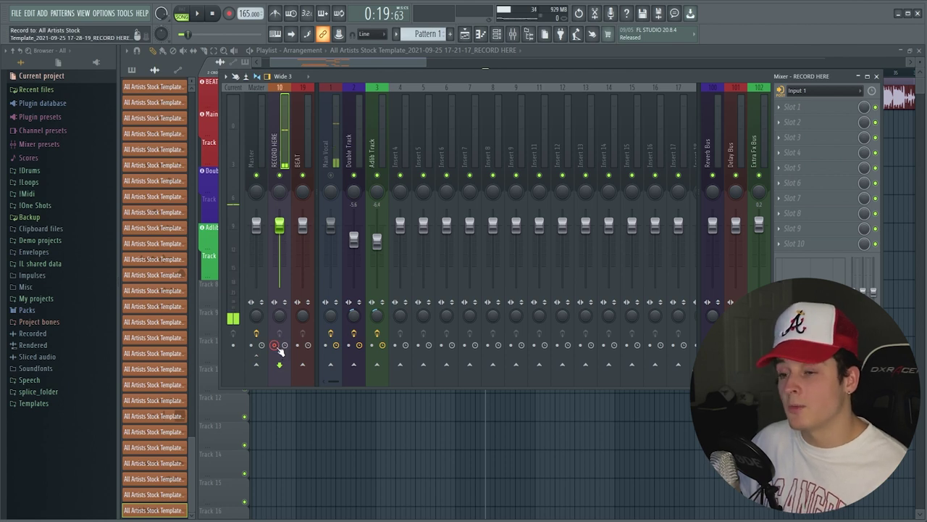
Step: Switch between playlist and mixer, moving the song position back to bar 5
{"action": "left_click", "coordinate": [314, 62]}
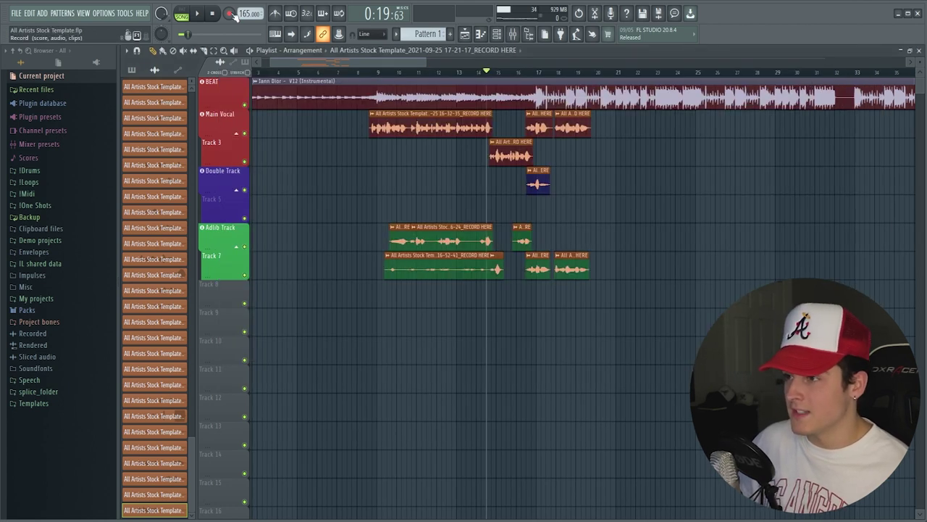
{"action": "left_click", "coordinate": [297, 71]}
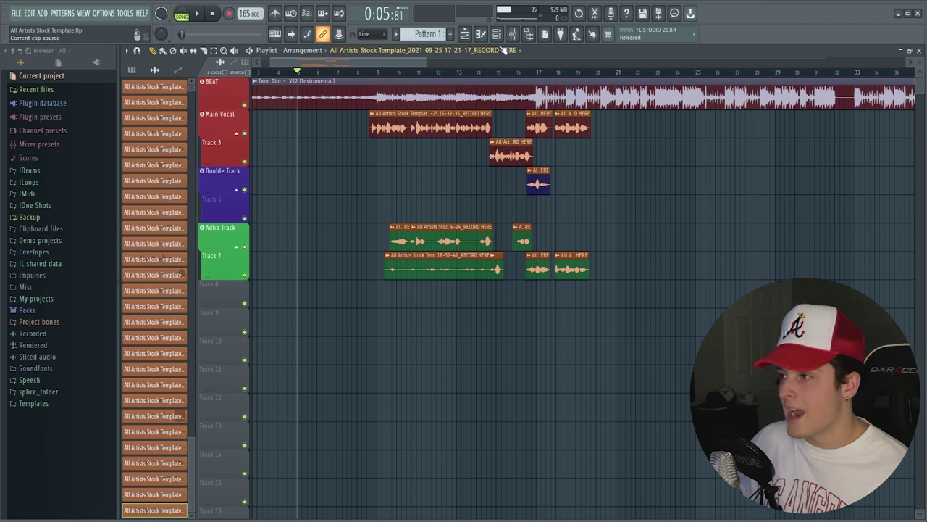
{"action": "left_click", "coordinate": [513, 34]}
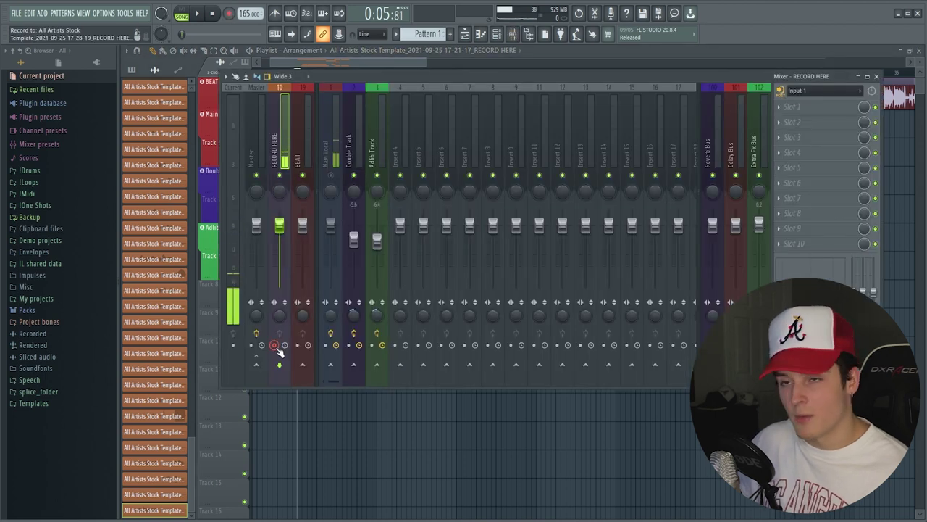
{"action": "key", "text": "F9"}
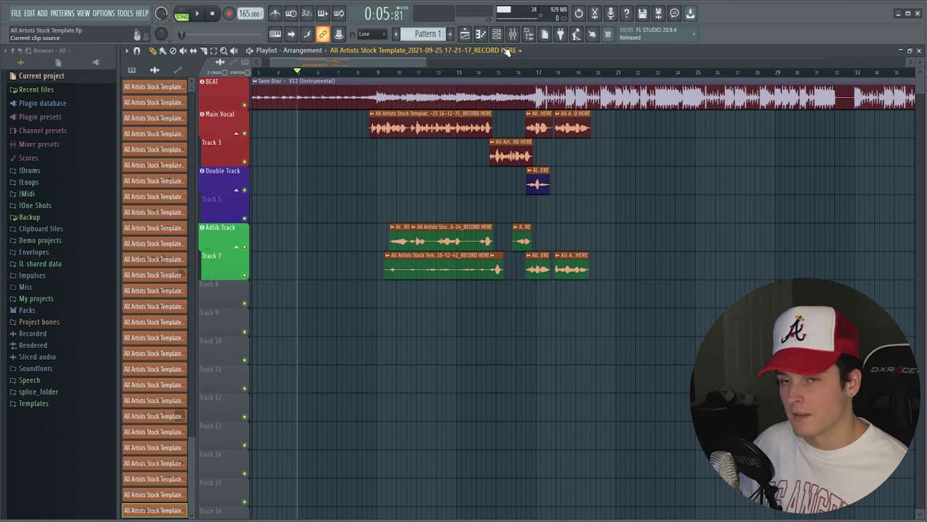
{"action": "key", "text": "F9"}
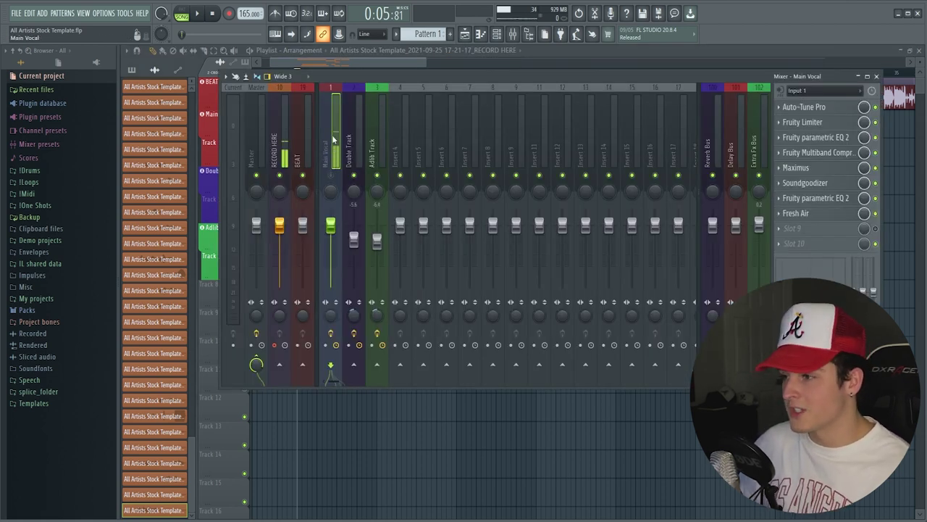
Step: Keep Main Vocal's source on Input 1, then return to the playlist at bar 8
{"action": "left_click", "coordinate": [807, 90]}
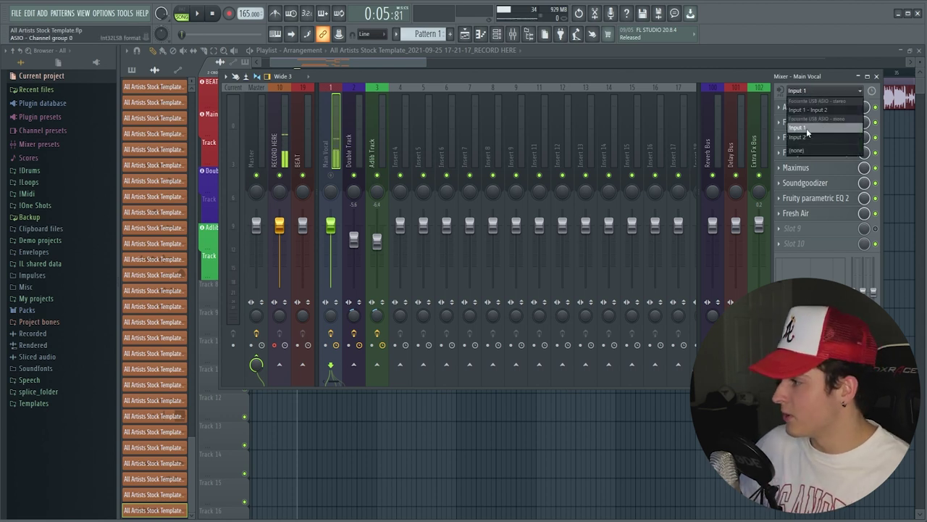
{"action": "left_click", "coordinate": [801, 128]}
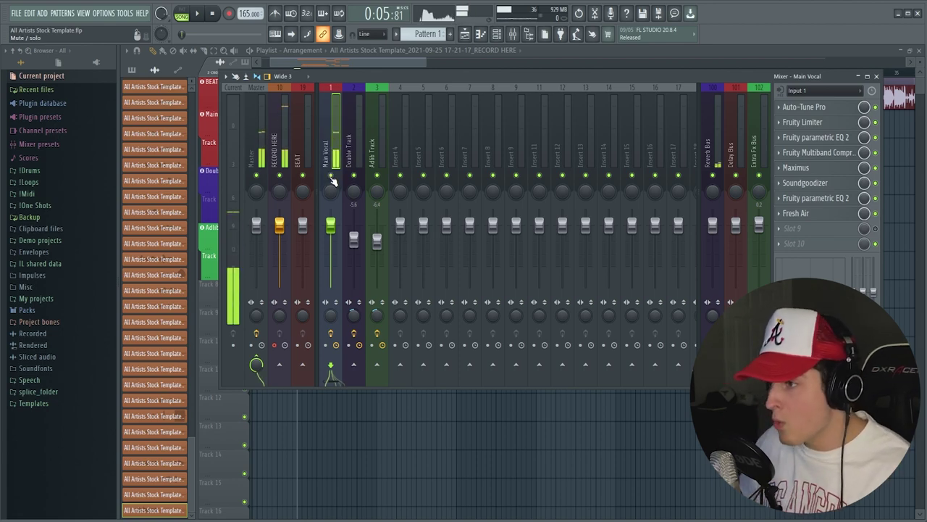
{"action": "left_click", "coordinate": [350, 65]}
{"action": "left_click", "coordinate": [373, 73]}
{"action": "scroll", "coordinate": [374, 75], "scroll_direction": "up", "scroll_amount": 1}
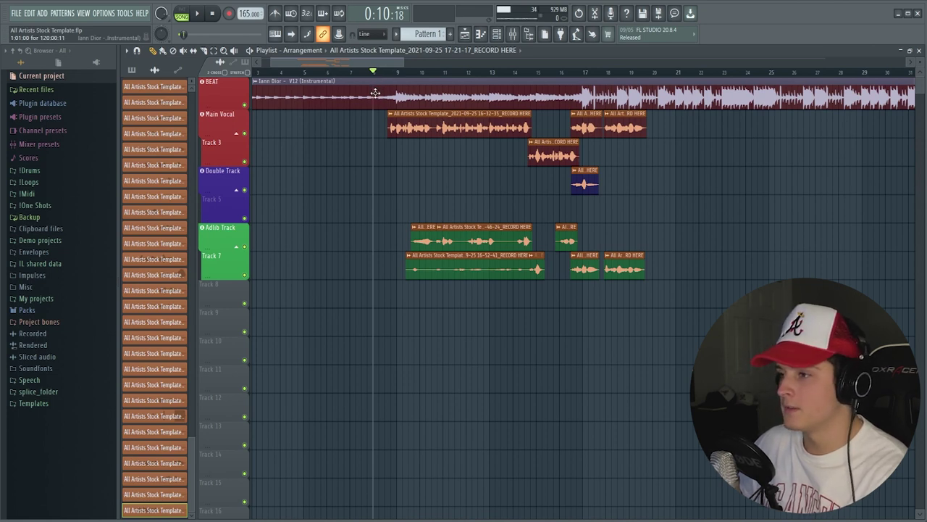
{"action": "scroll", "coordinate": [386, 76], "scroll_direction": "up", "scroll_amount": 5}
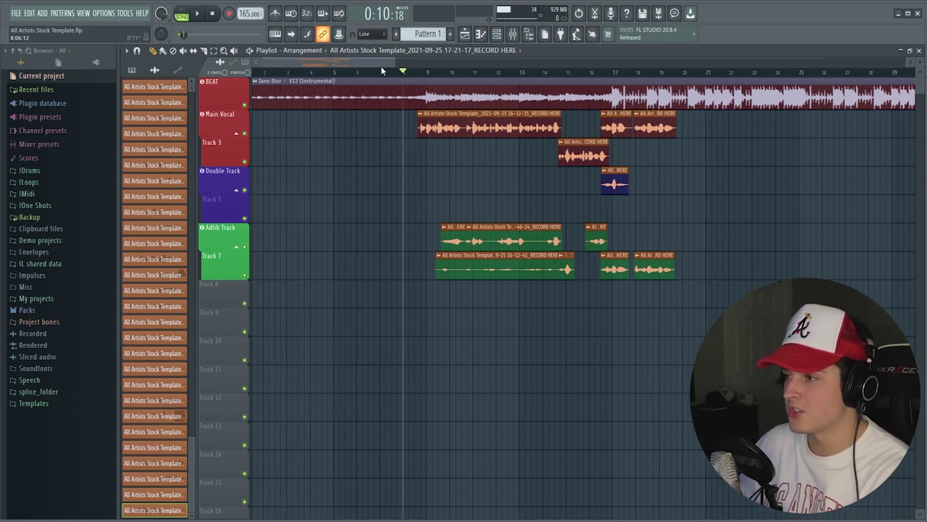
{"action": "scroll", "coordinate": [417, 75], "scroll_direction": "up", "scroll_amount": 1}
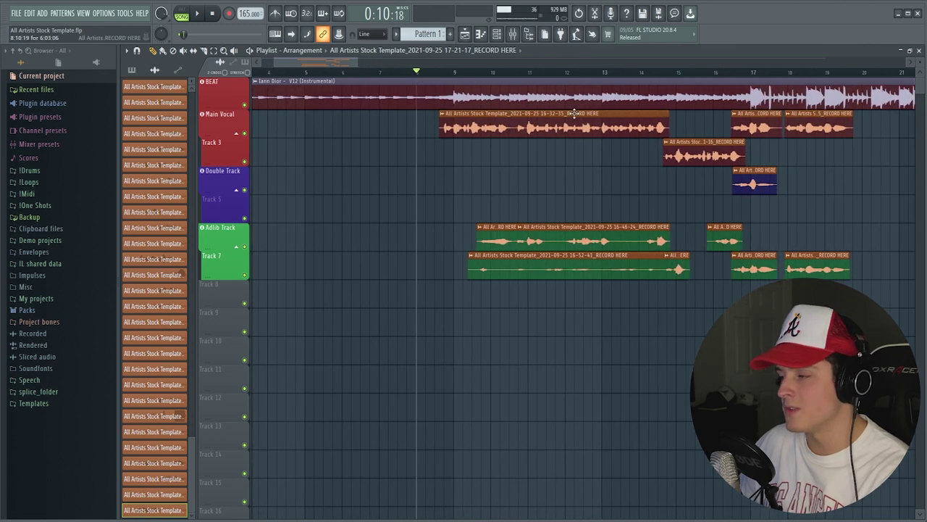
{"action": "key", "text": "space"}
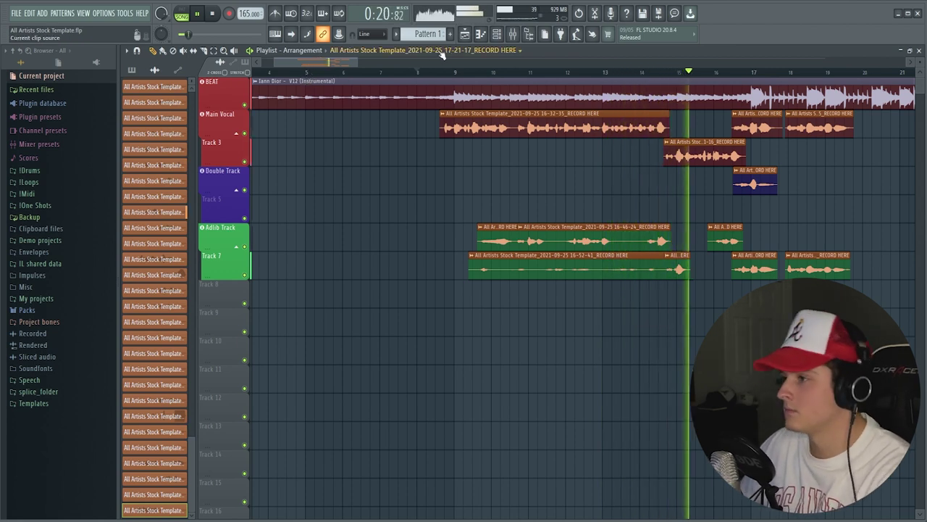
{"action": "scroll", "coordinate": [357, 59], "scroll_direction": "right", "scroll_amount": 3}
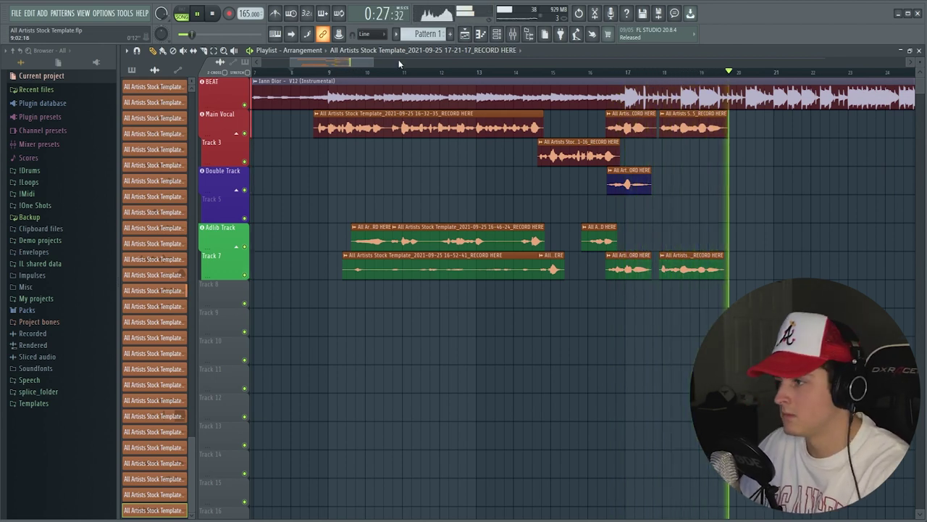
{"action": "key", "text": "space"}
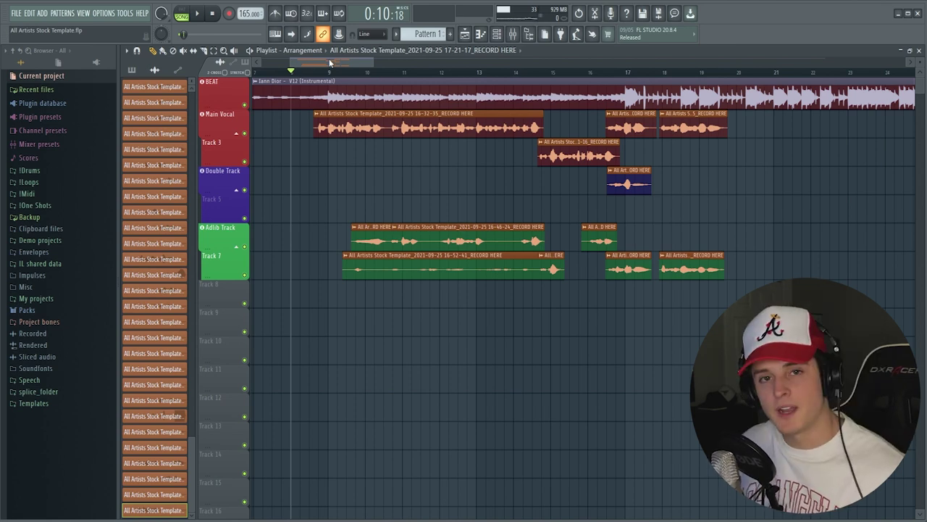
{"action": "scroll", "coordinate": [323, 65], "scroll_direction": "right", "scroll_amount": 1}
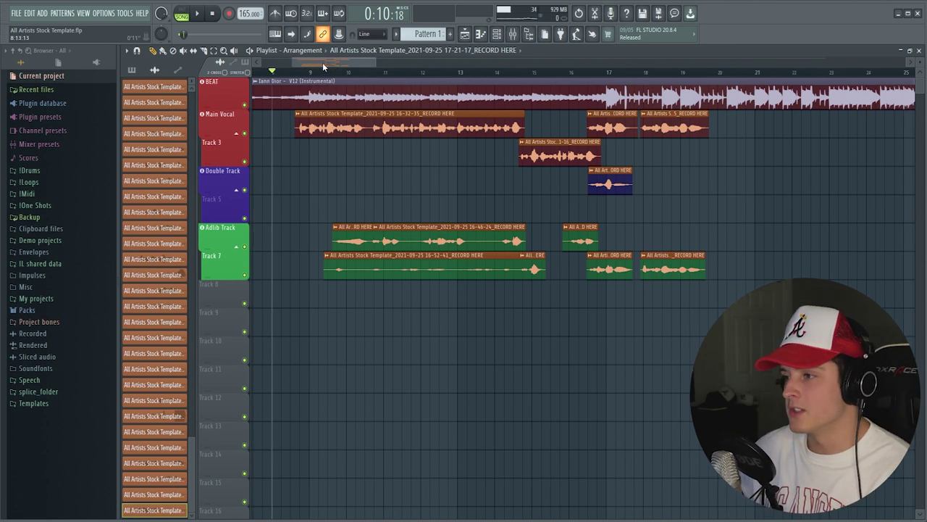
{"action": "scroll", "coordinate": [321, 63], "scroll_direction": "left", "scroll_amount": 1}
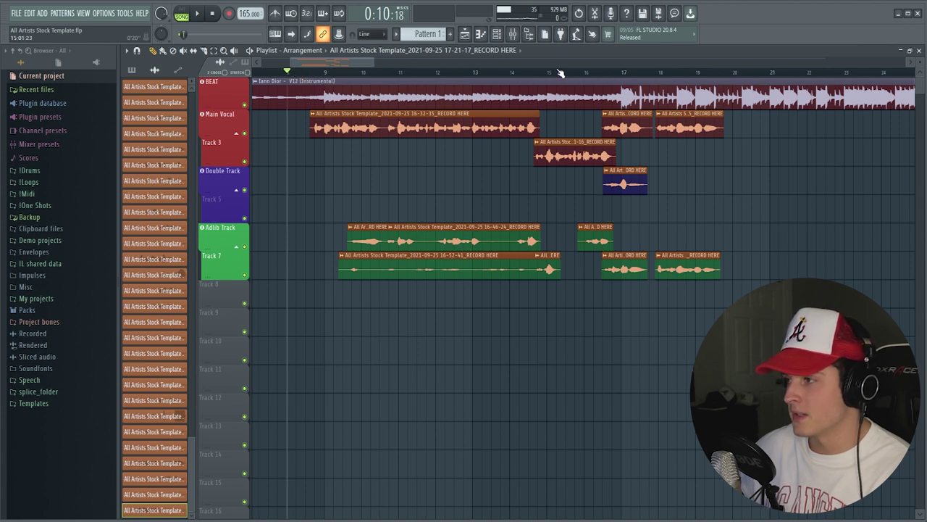
{"action": "key", "text": "F9"}
Step: Check Main Vocal's Fresh Air settings (Mid Air 42, High Air 31), then close the plugin
{"action": "left_click", "coordinate": [811, 213]}
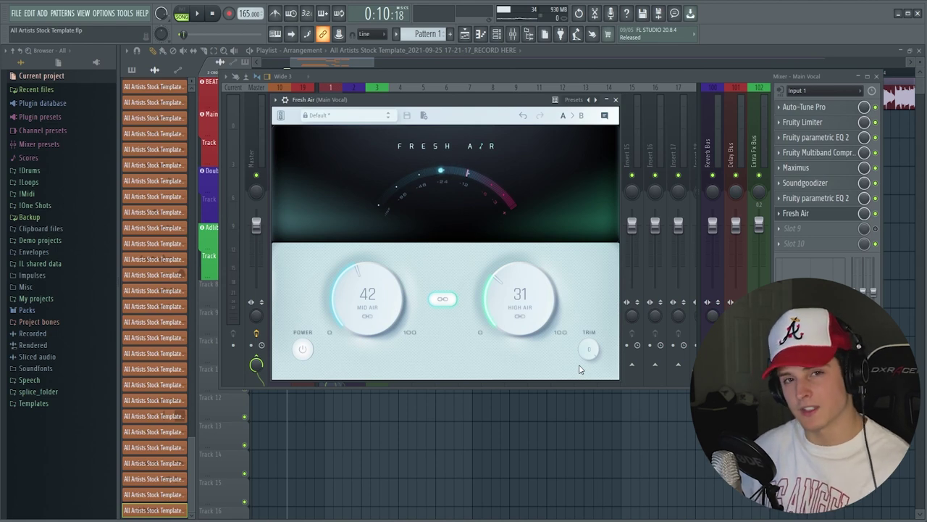
{"action": "left_click", "coordinate": [615, 100]}
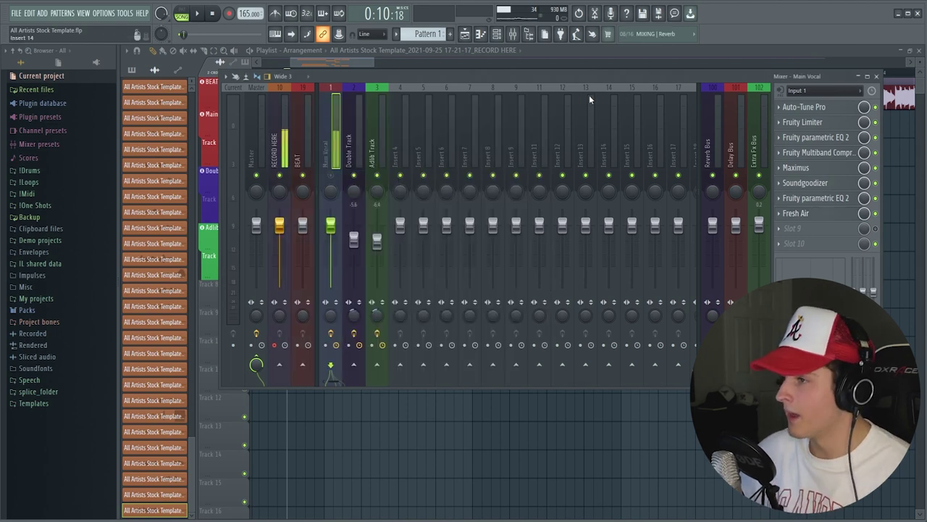
{"action": "left_click", "coordinate": [338, 64]}
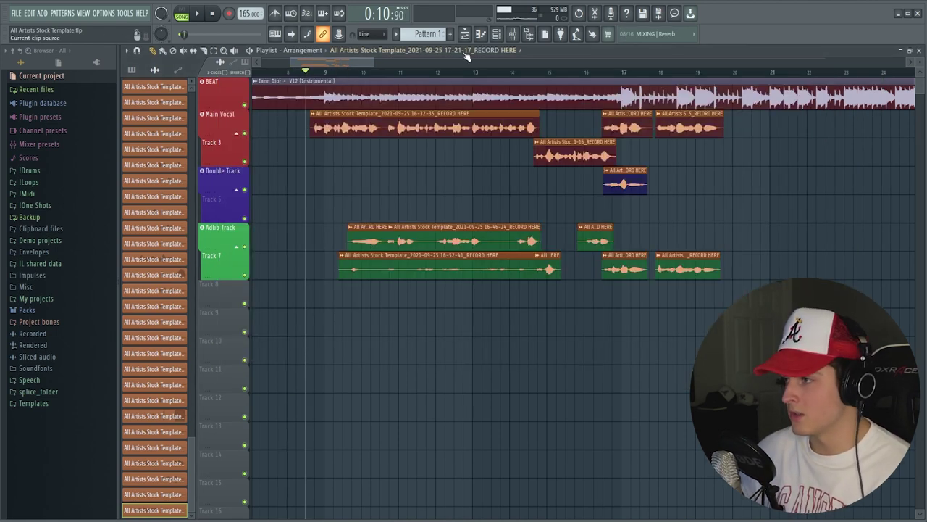
{"action": "left_click", "coordinate": [512, 36]}
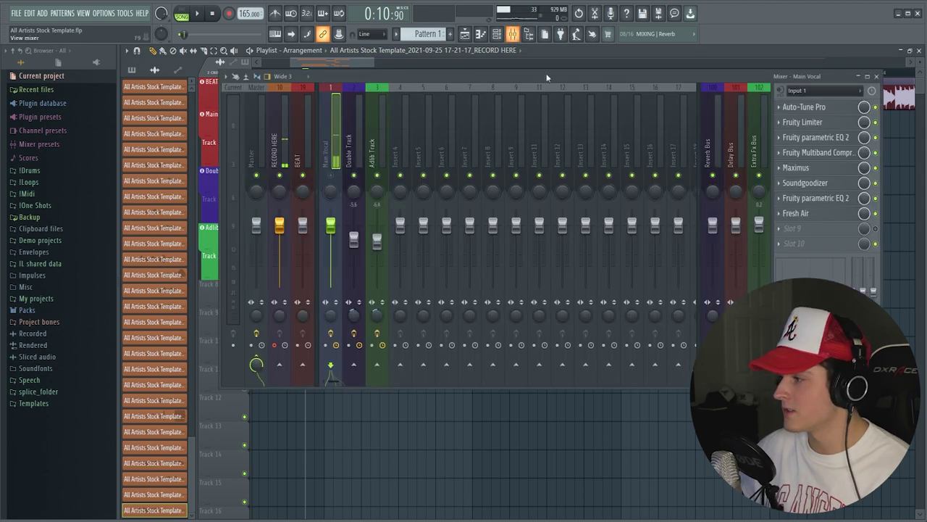
{"action": "left_click", "coordinate": [513, 37]}
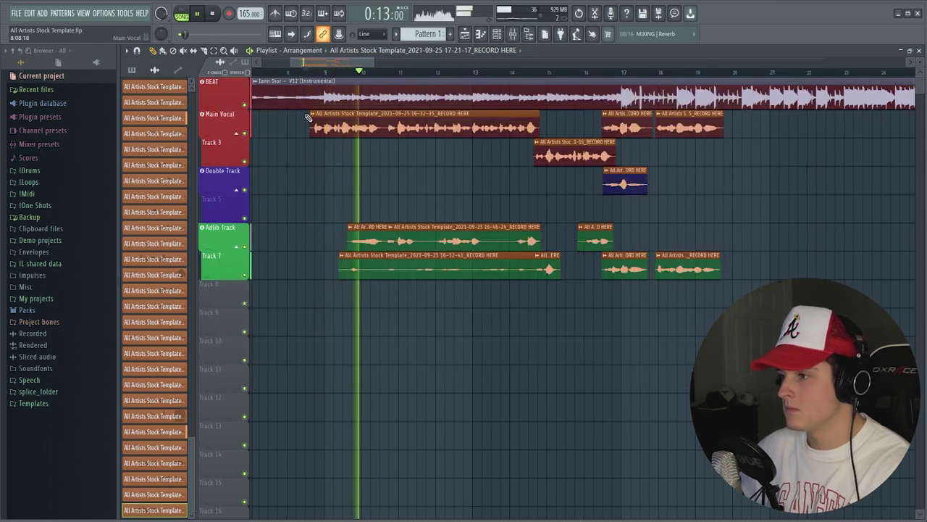
{"action": "key", "text": "space"}
{"action": "key", "text": "F9"}
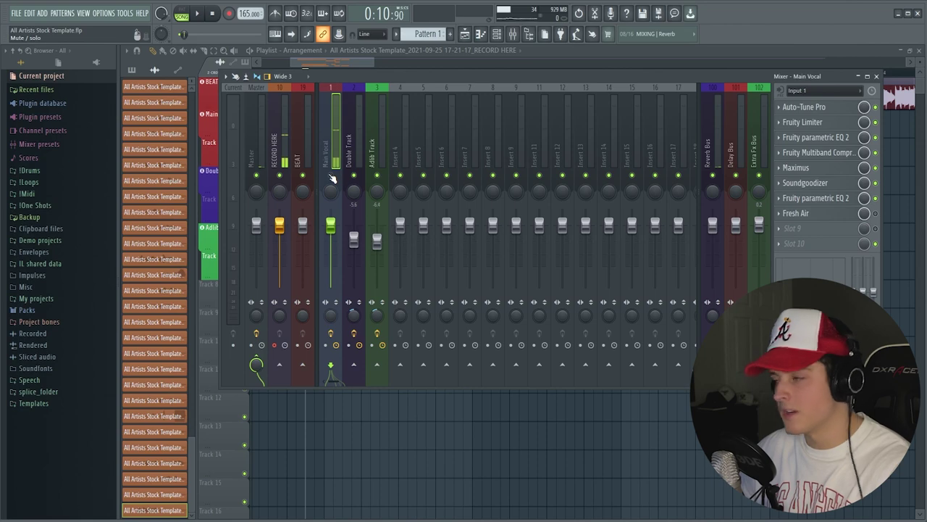
{"action": "key", "text": "F9"}
{"action": "key", "text": "space"}
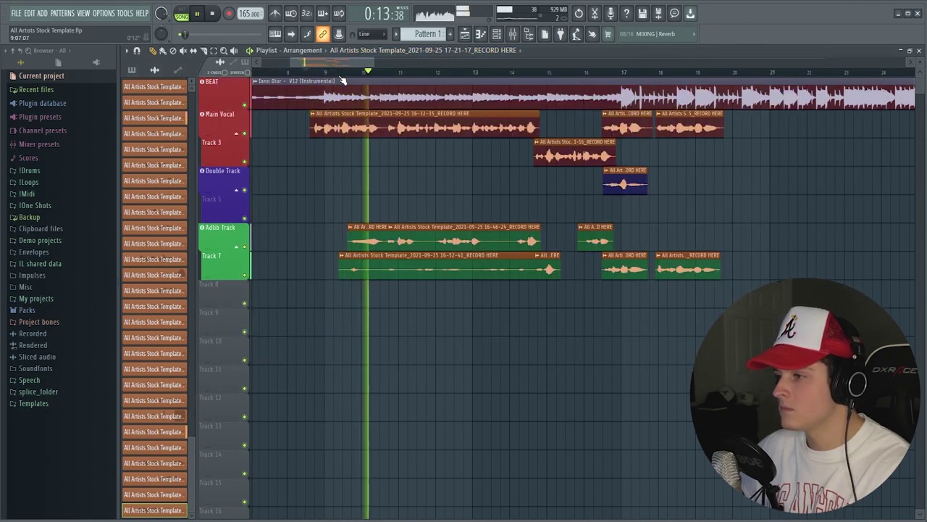
{"action": "key", "text": "space"}
{"action": "key", "text": "F9"}
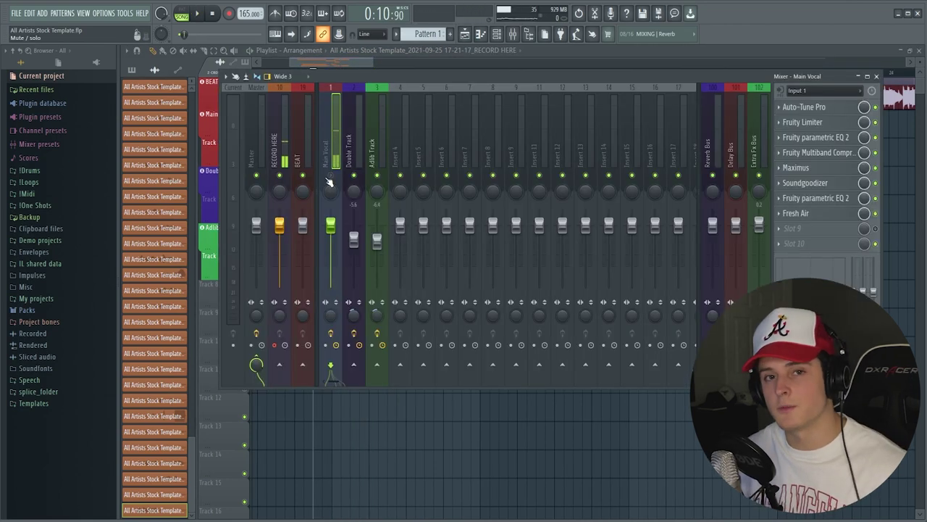